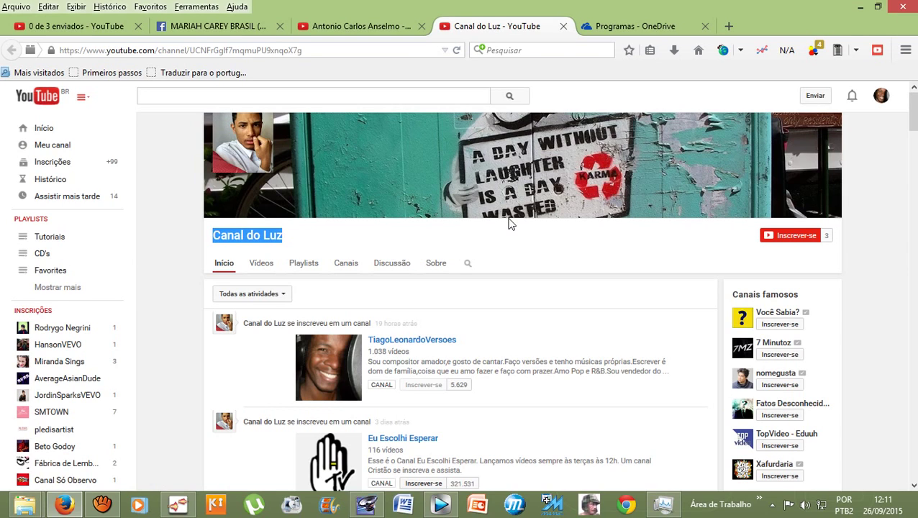
Switch to Adobe Audition, select the Love Hurts vocal clip on Track 2 and play both tracks together briefly.
left_click(369, 506)
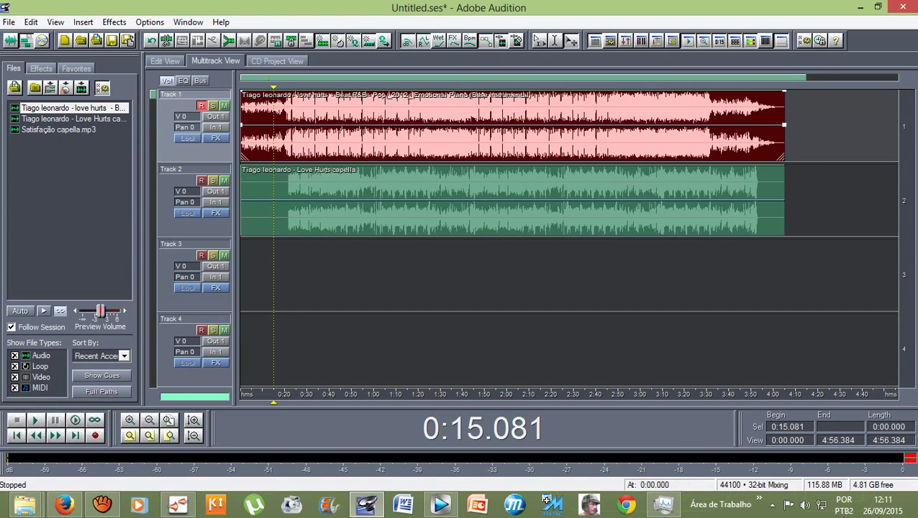
left_click(351, 171)
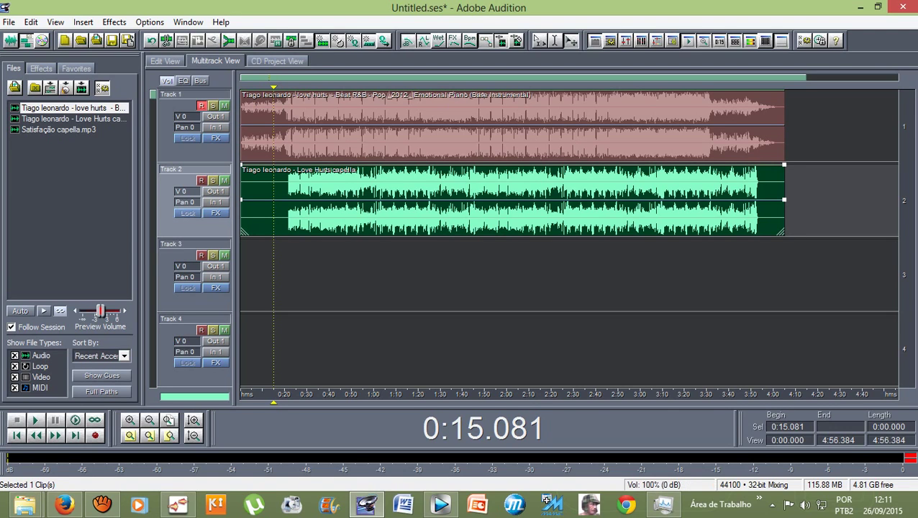
key("space")
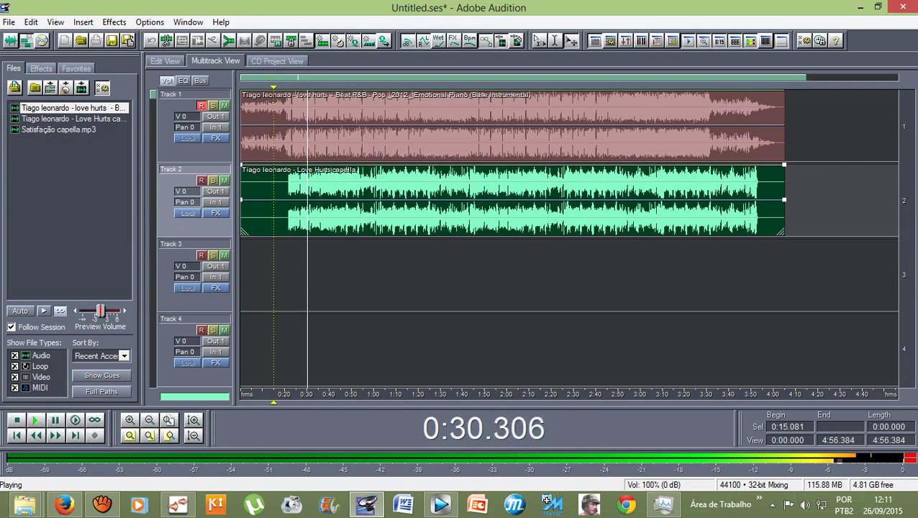
key("space")
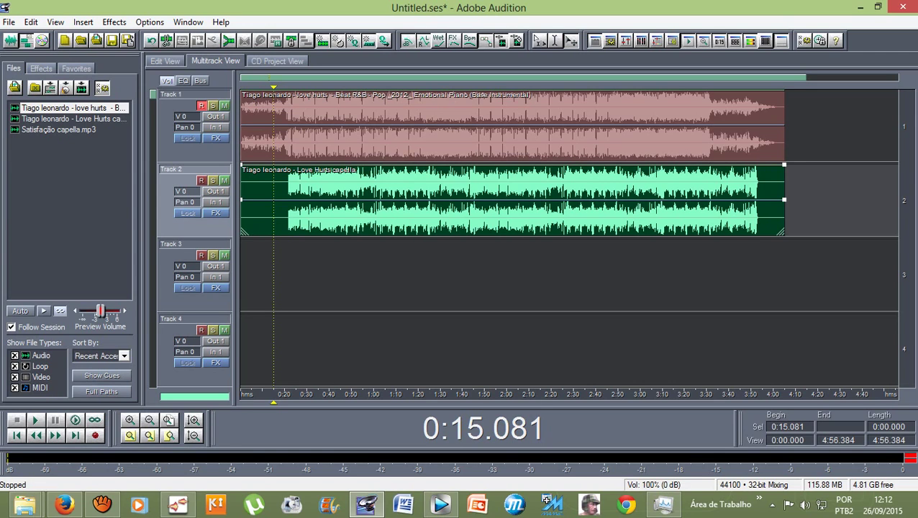
Mute Track 2 to listen to the instrumental on Track 1 alone, and unmute it again.
left_click(224, 180)
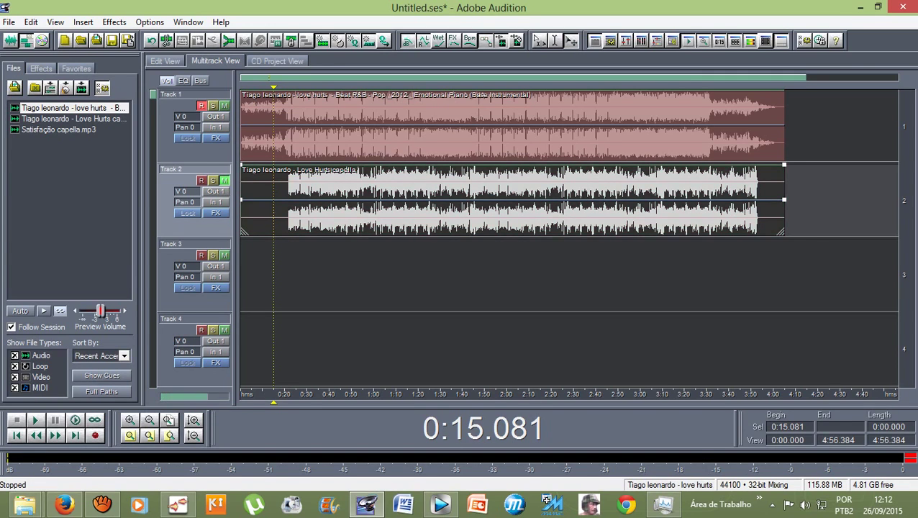
key("space")
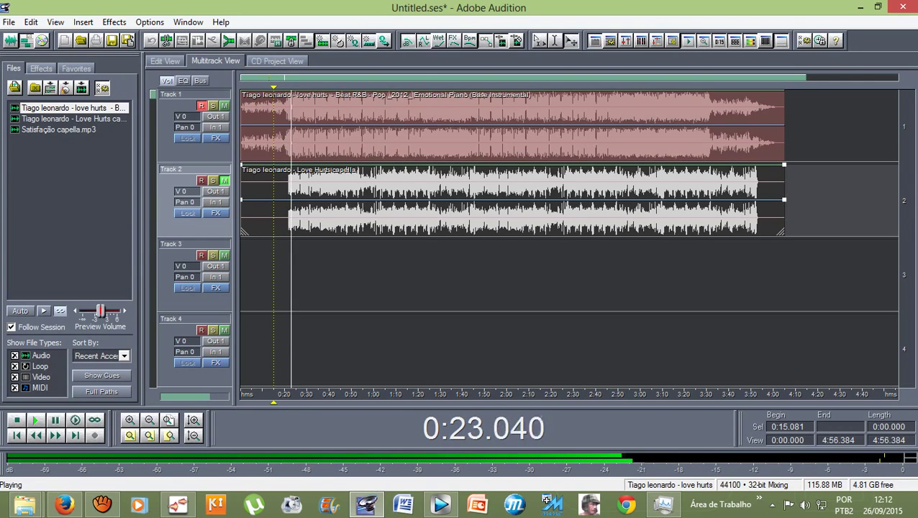
key("space")
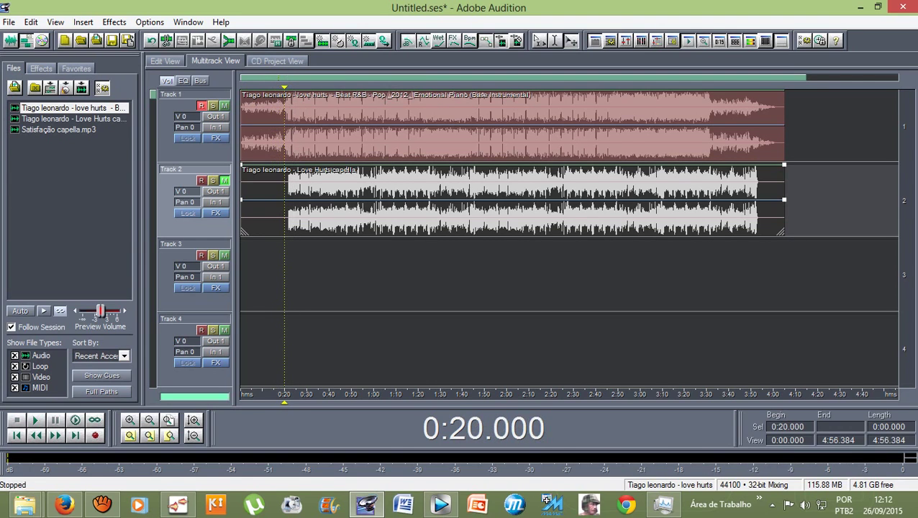
left_click(225, 179)
Mute Track 1 to listen to the vocals on Track 2 alone from 0:20, and unmute it again.
left_click(224, 106)
key("space")
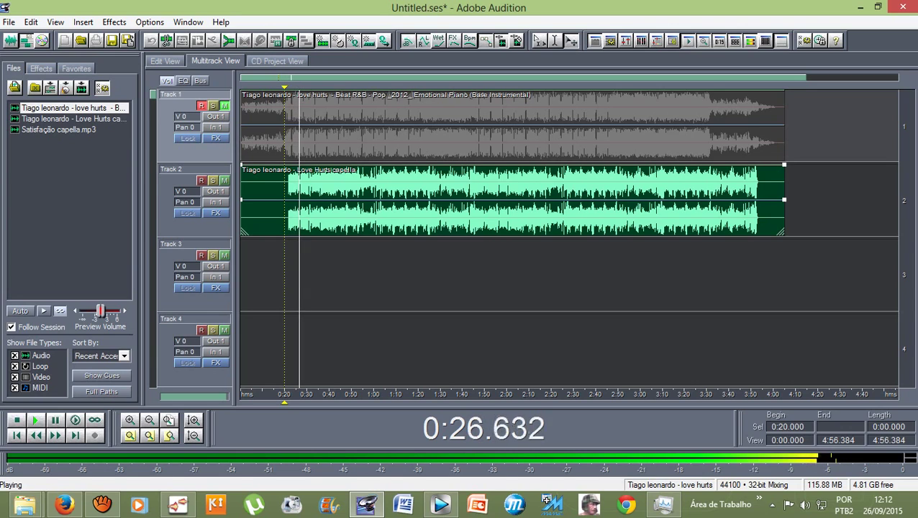
key("space")
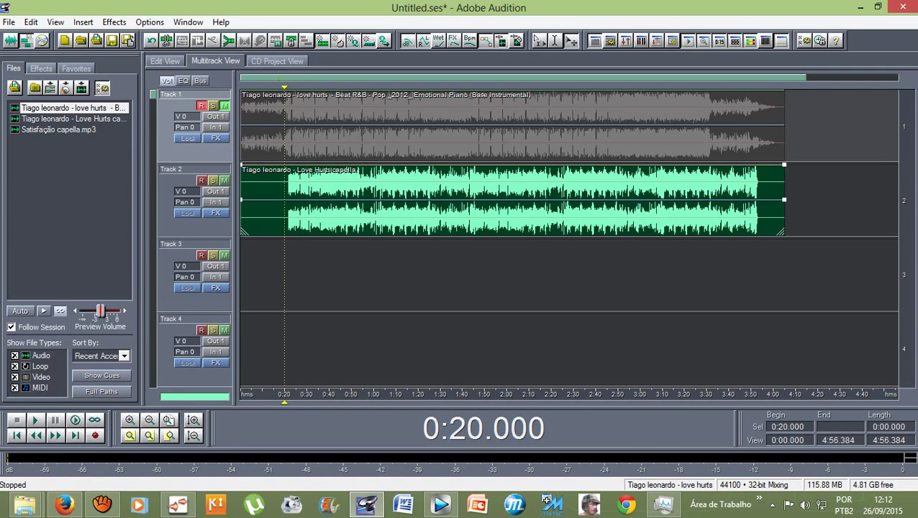
left_click(223, 106)
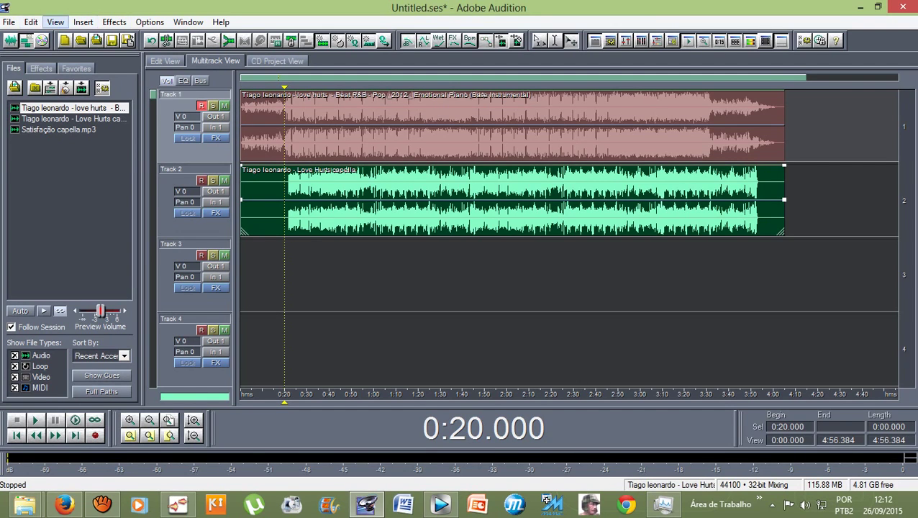
Mix down all audio clips of the session to a new stereo file.
left_click(31, 22)
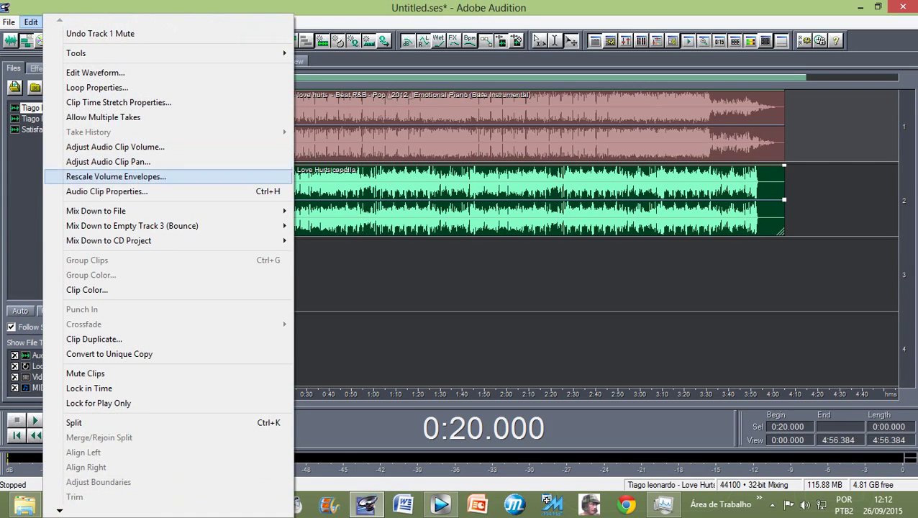
mouse_move(96, 211)
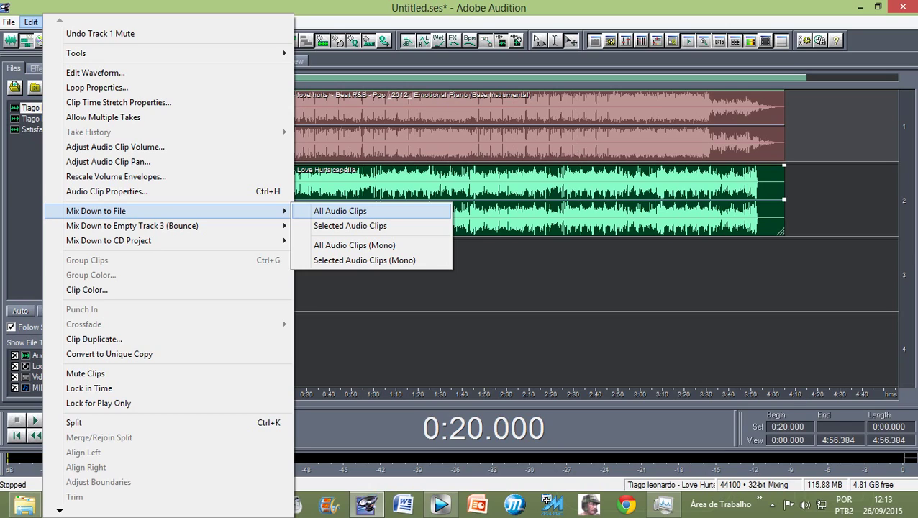
key("Down")
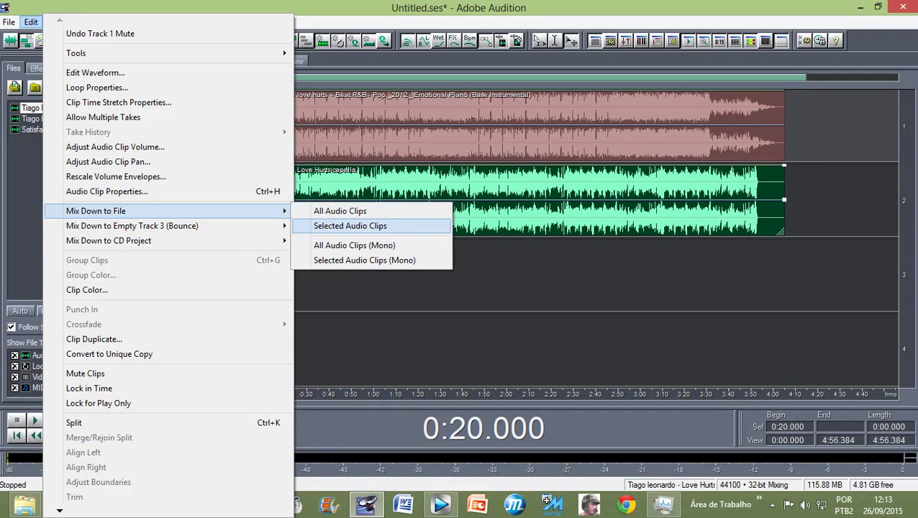
key("Down")
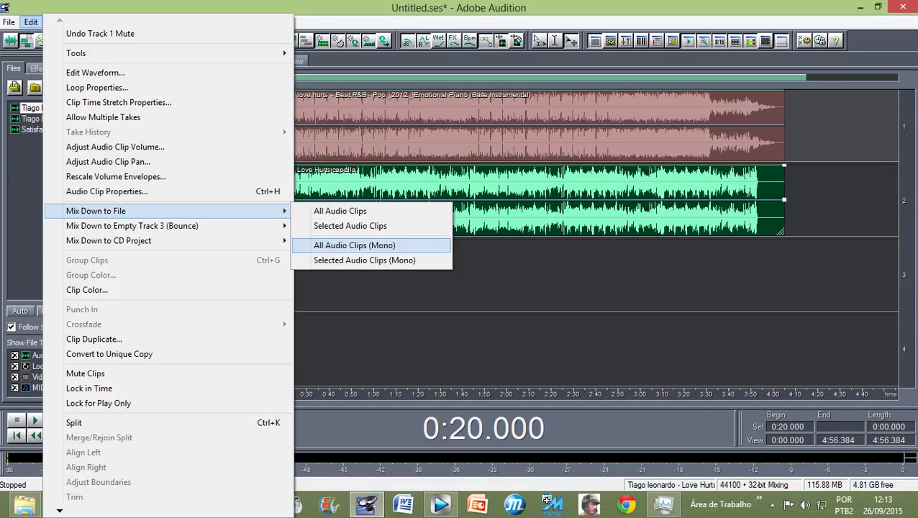
key("Down")
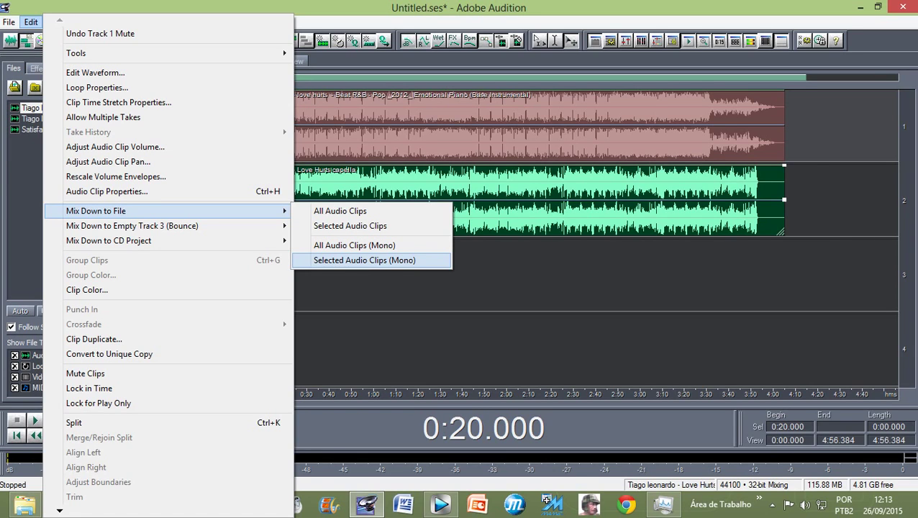
key("Up")
key("Up")
key("Up")
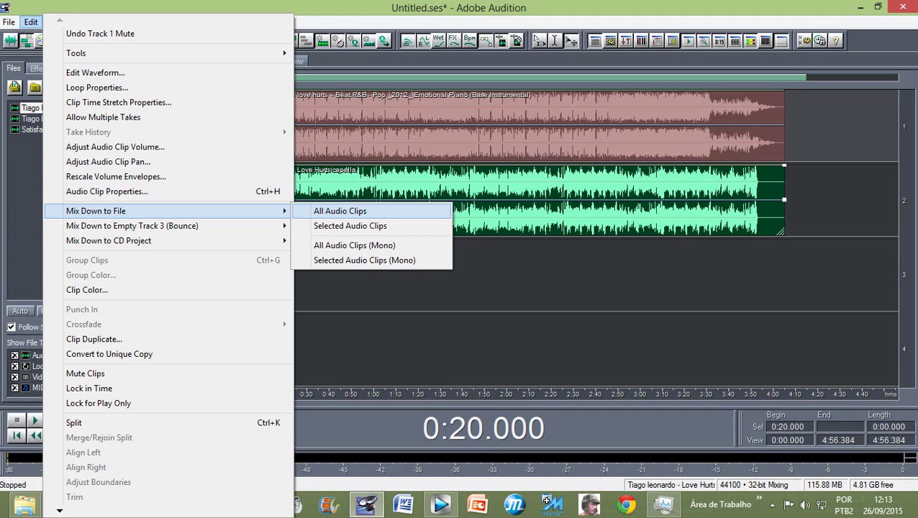
key("Return")
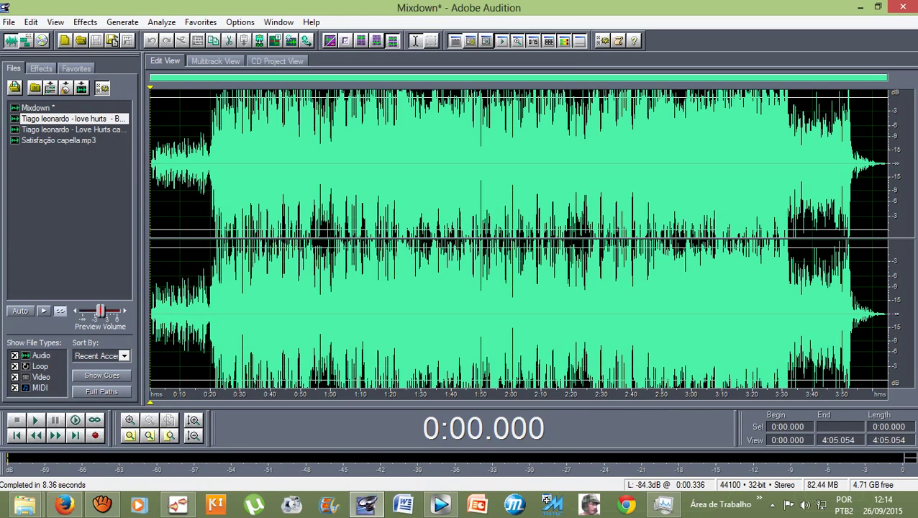
Return to the multitrack session and delete the vocal clip from Track 2 and the instrumental clip from Track 1.
left_click(38, 107)
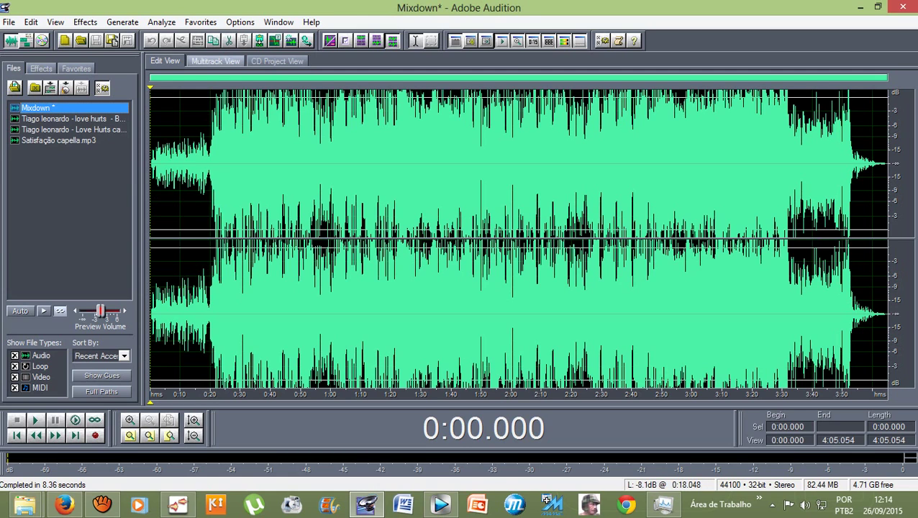
left_click(215, 61)
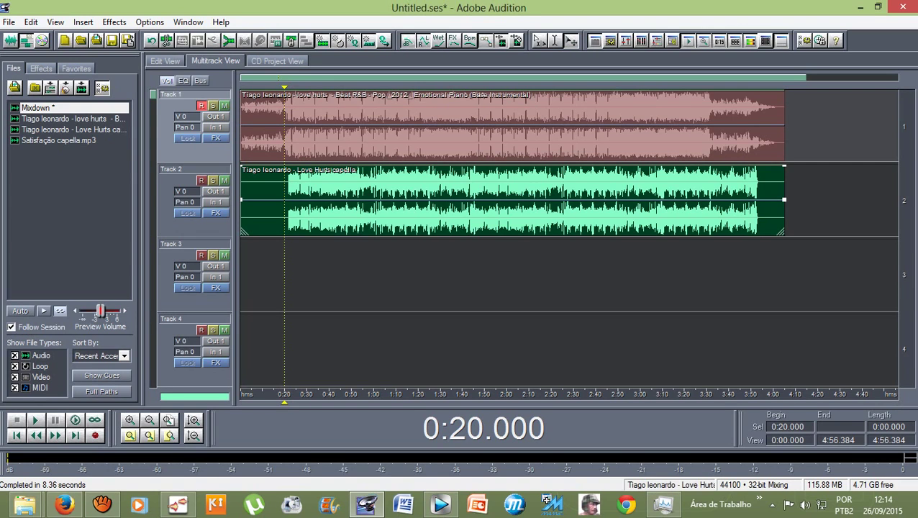
key("Delete")
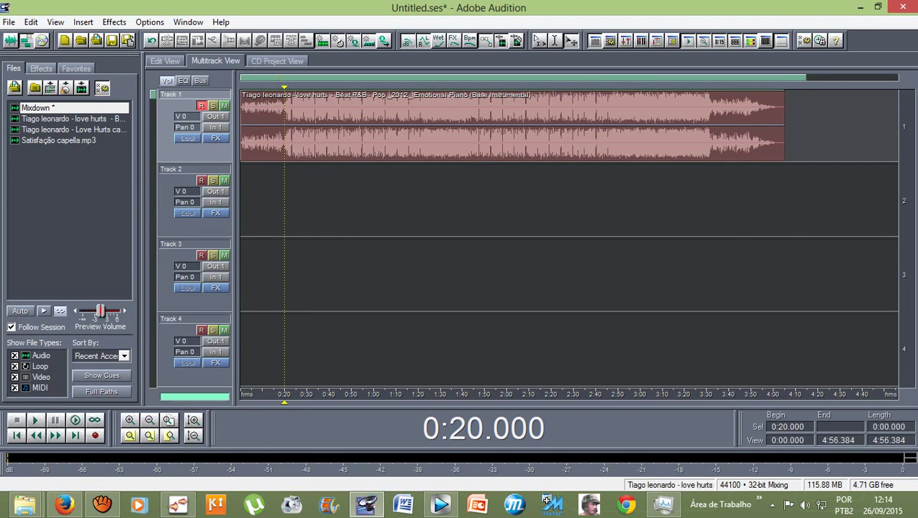
left_click(503, 125)
key("Delete")
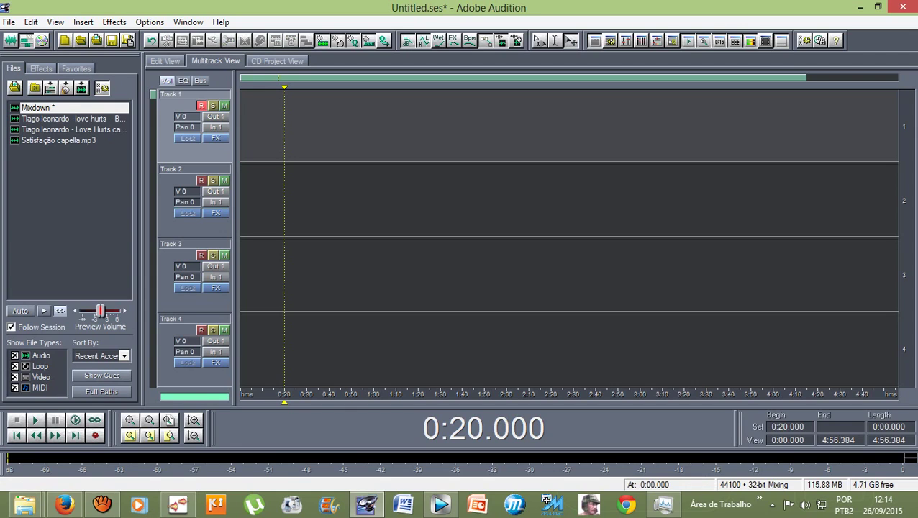
Place the Mixdown file on Track 1 and play it back from 0:20.
left_click_drag(36, 107, 213, 111)
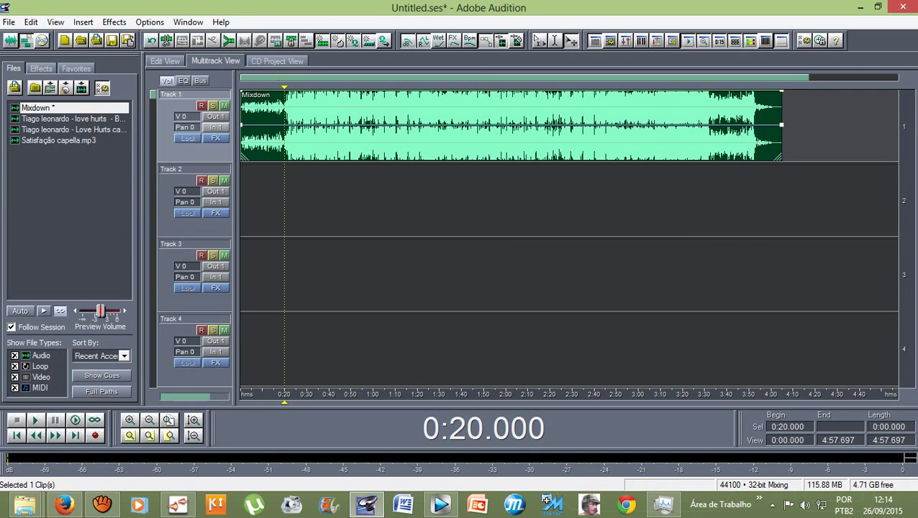
key("space")
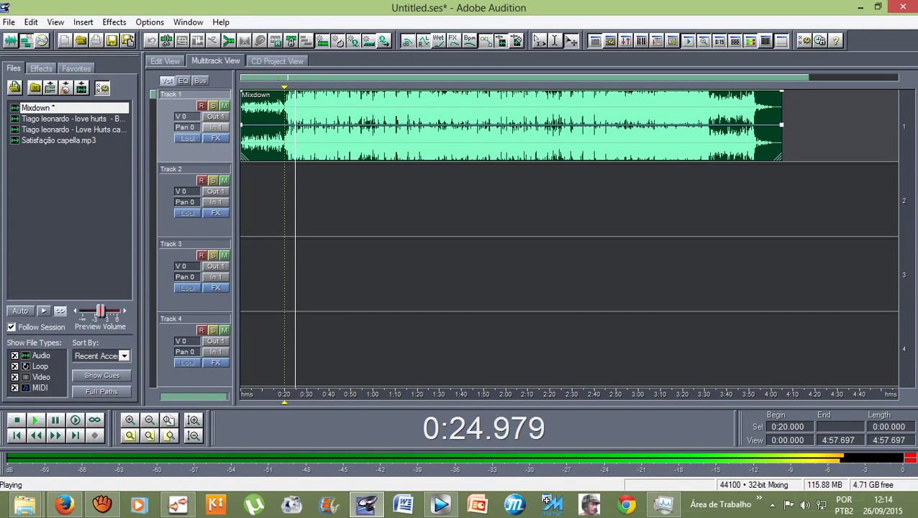
key("space")
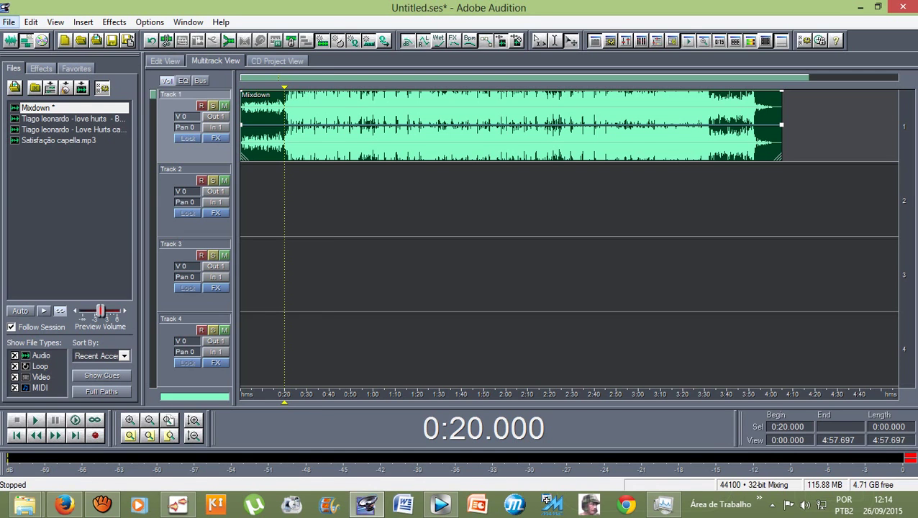
left_click(9, 21)
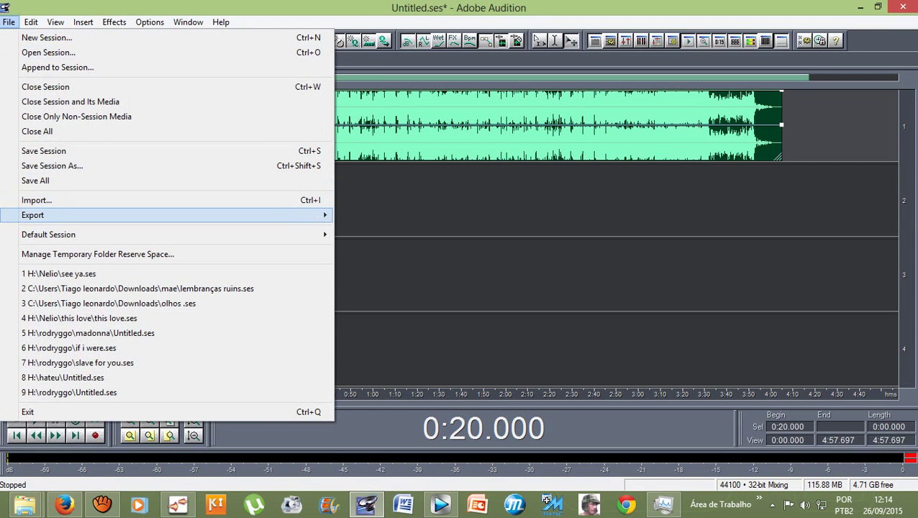
mouse_move(72, 215)
left_click(368, 214)
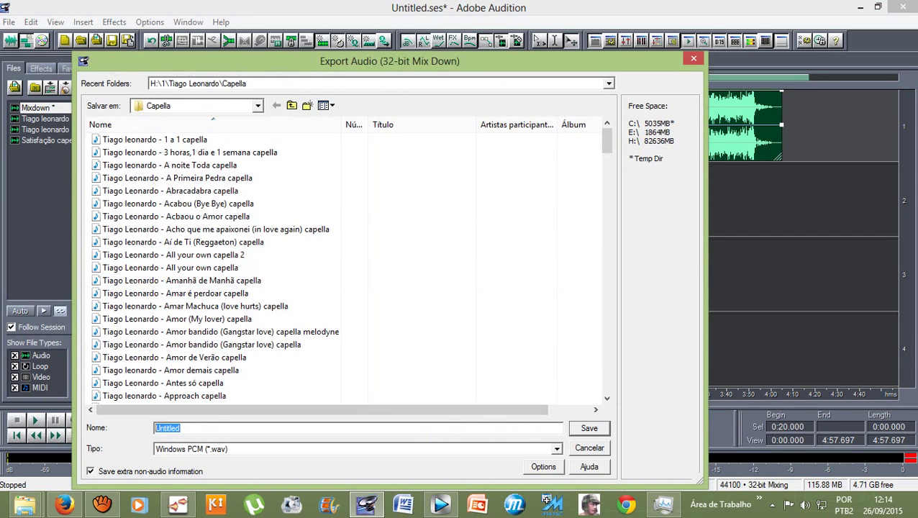
type("afafaffafaf")
key("Tab")
key("alt+Down")
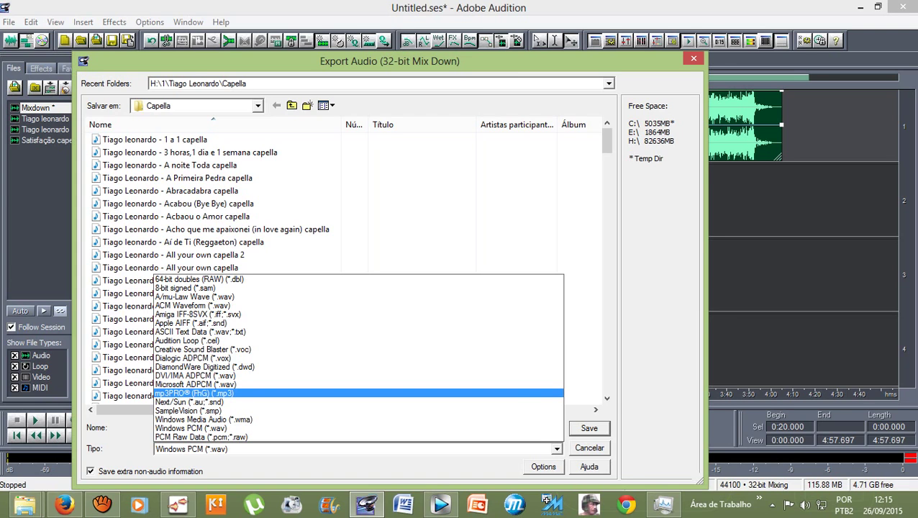
key("Return")
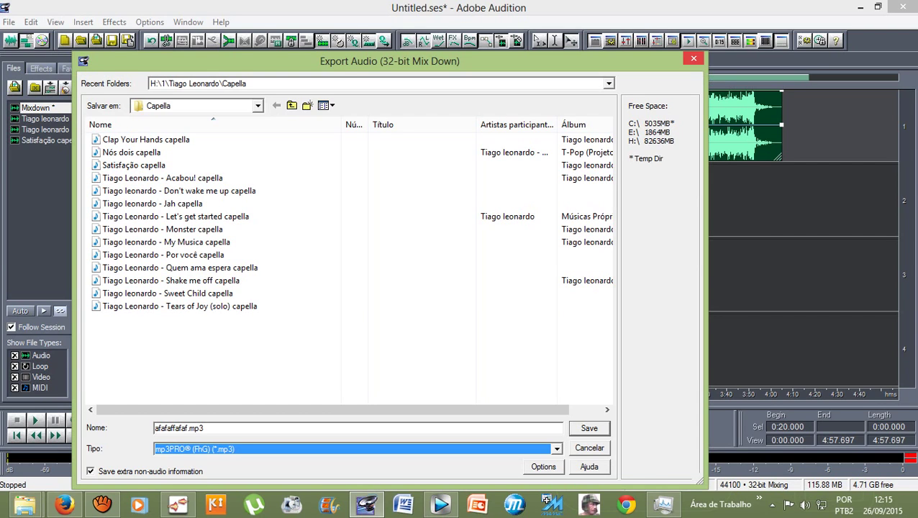
left_click(693, 58)
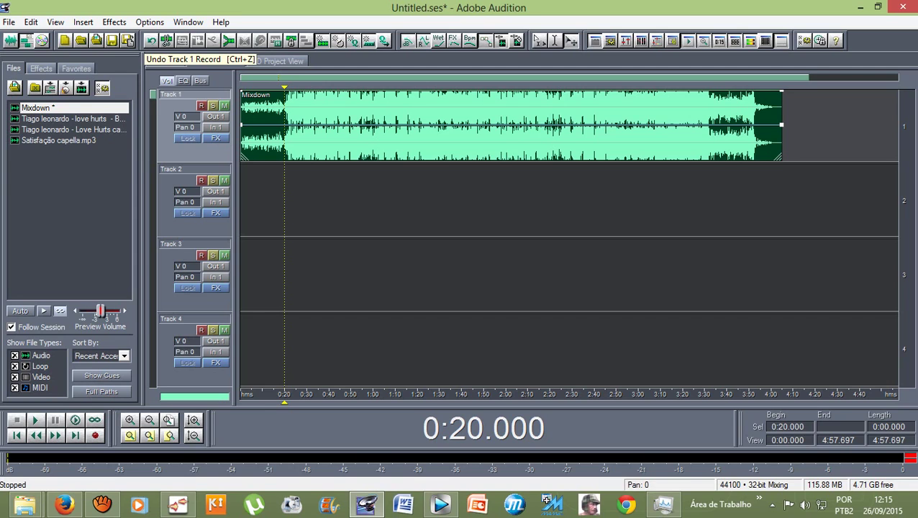
Undo the Mixdown insertion and both clip deletions on Tracks 1 and 2.
left_click(152, 41)
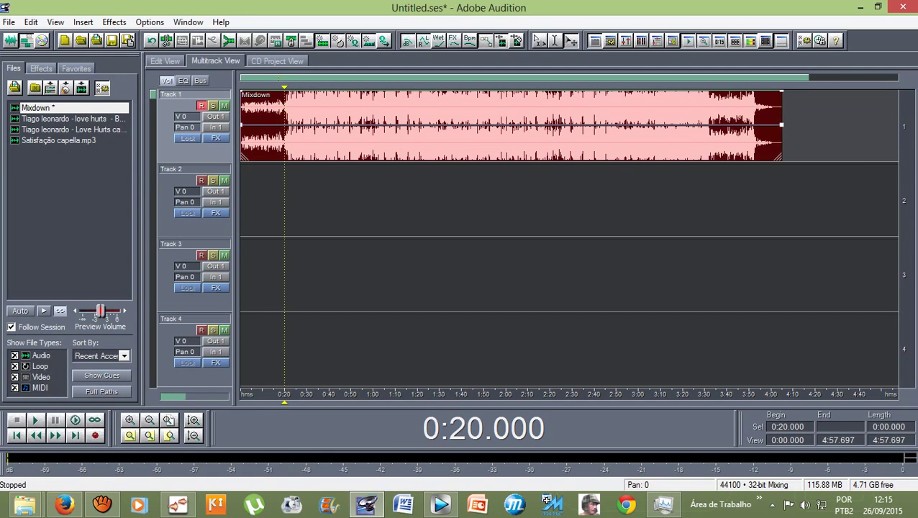
left_click(151, 41)
left_click(151, 41)
left_click(166, 41)
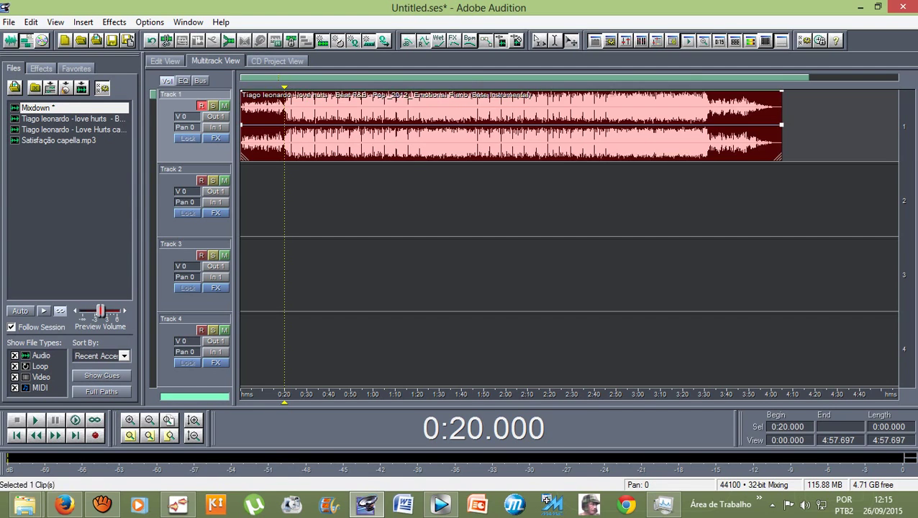
left_click(151, 41)
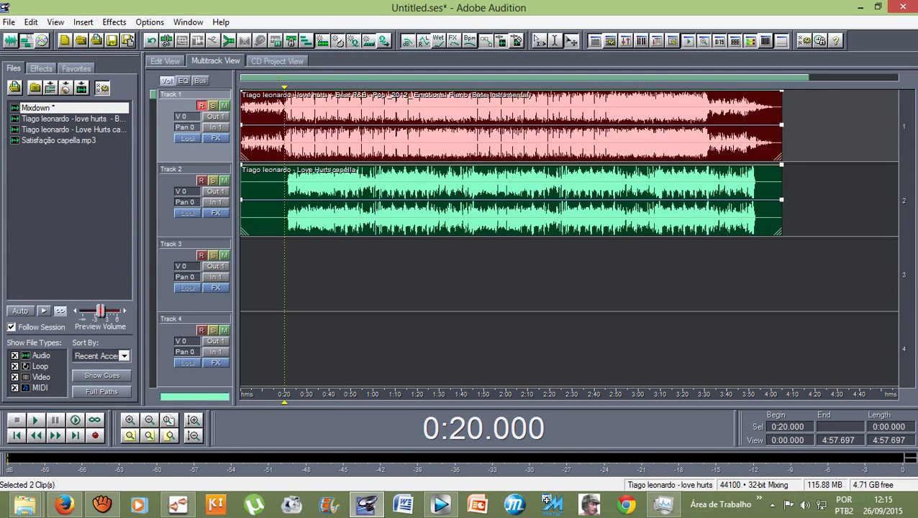
Export the two-track session audio as a Windows PCM (*.wav) file named love hurts.
left_click(9, 22)
mouse_move(33, 214)
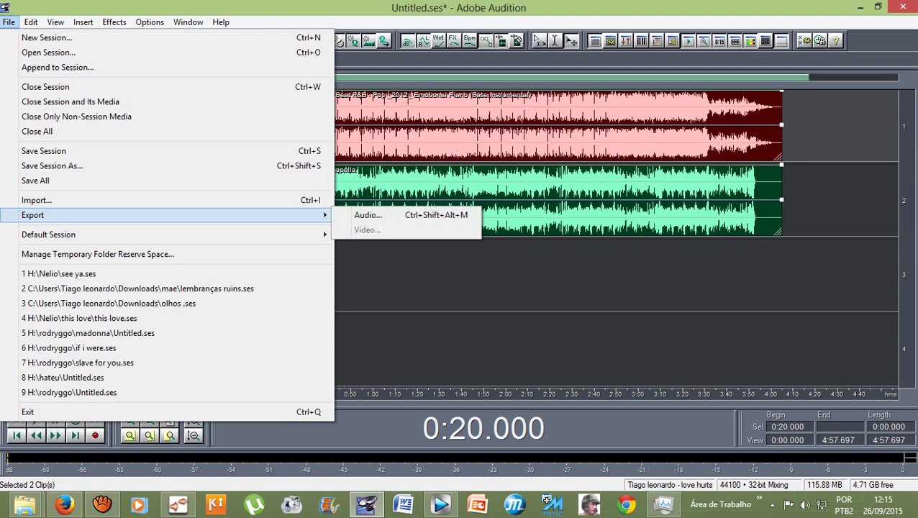
key("Return")
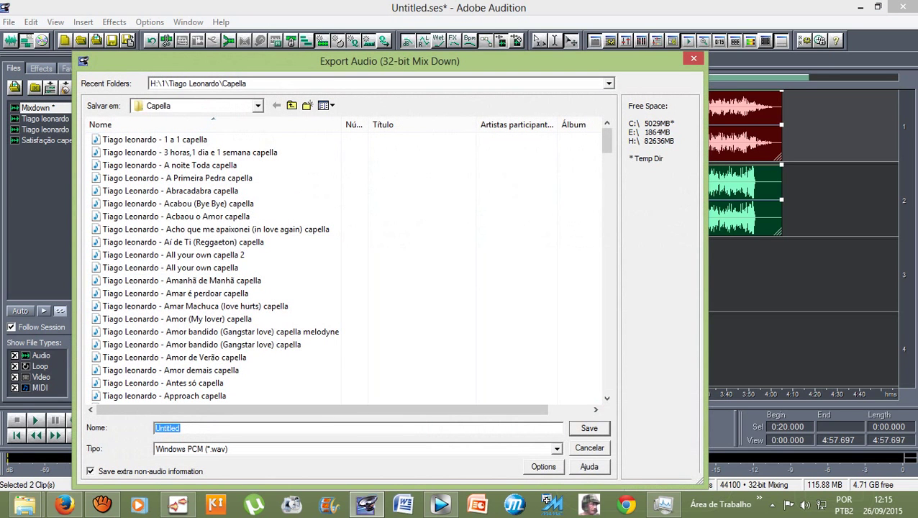
type("love hurts")
key("Tab")
key("alt+Down")
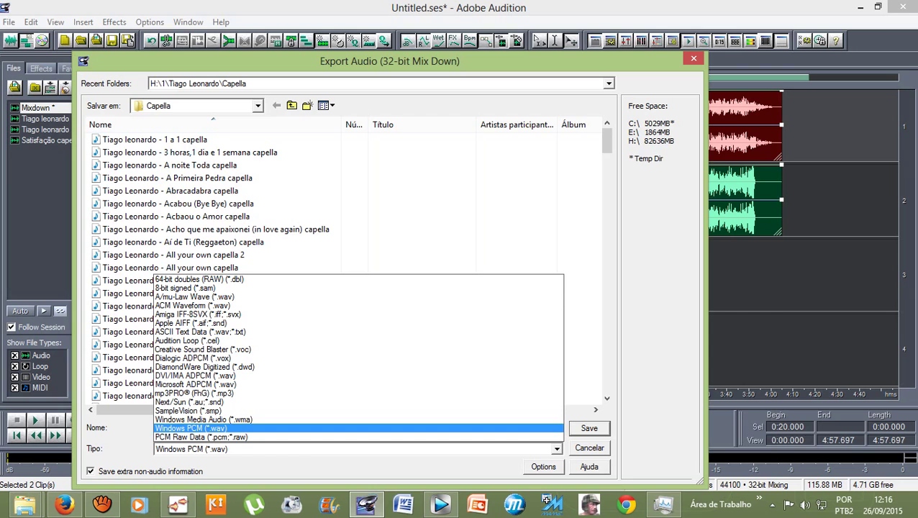
key("Return")
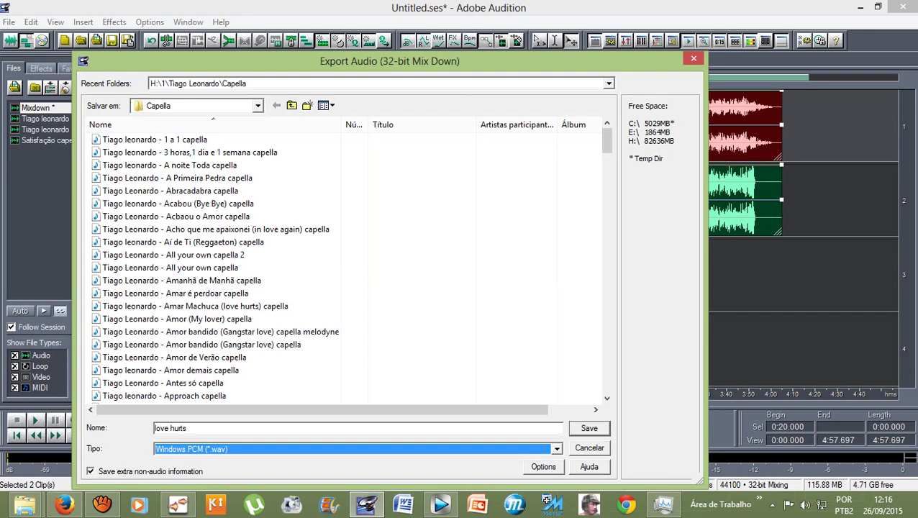
key("Return")
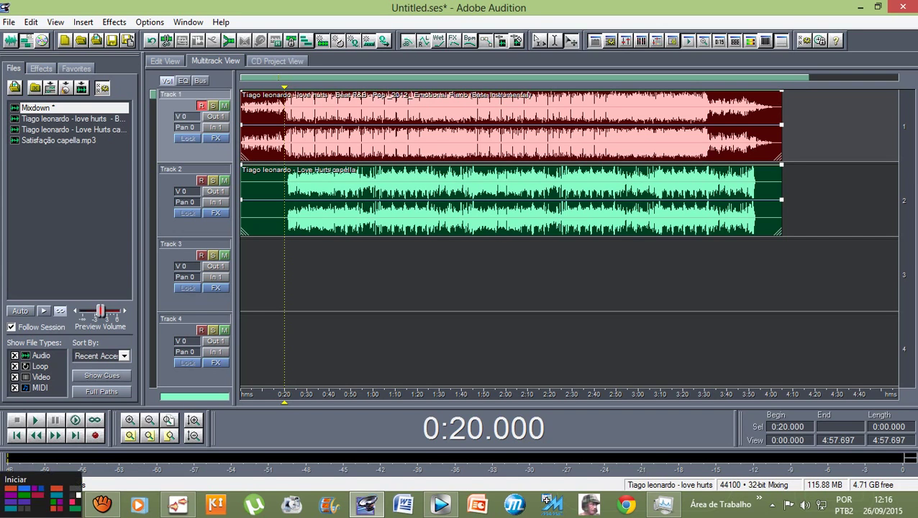
left_click(102, 504)
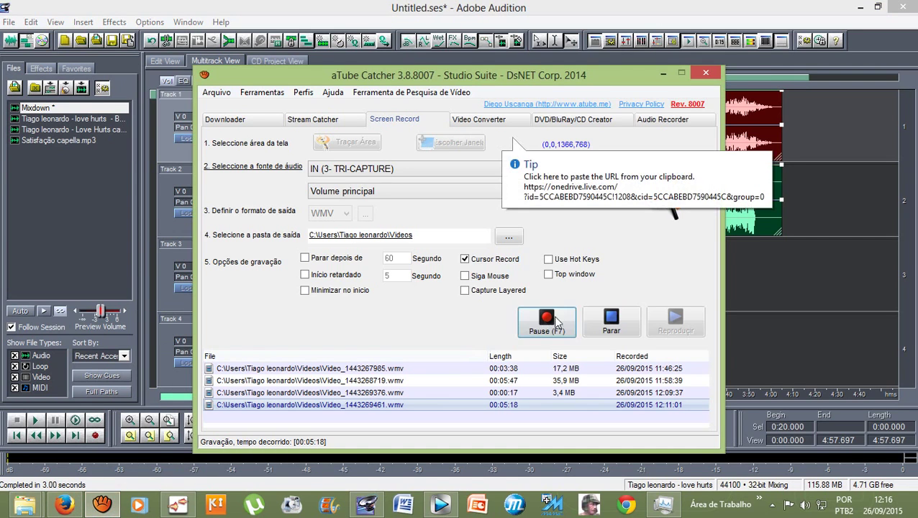